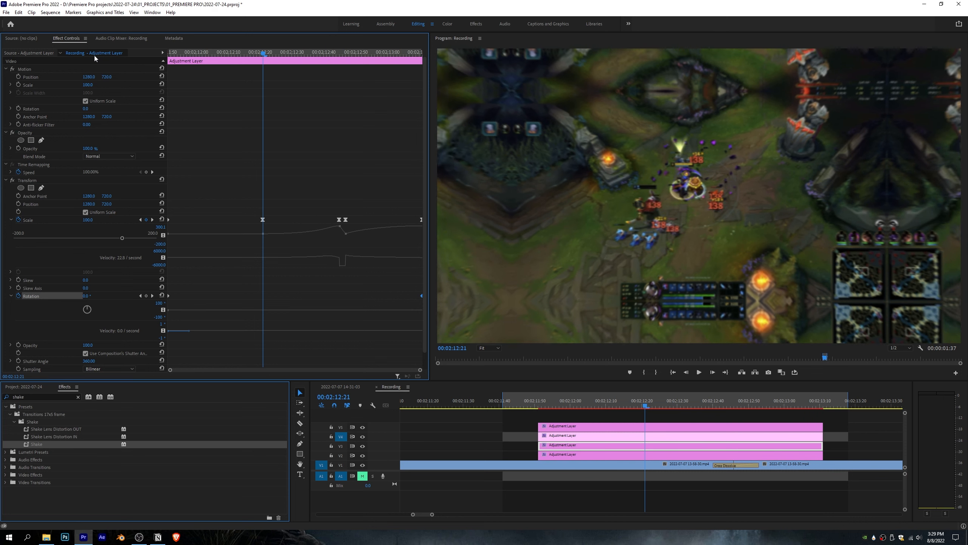
- Add a Rotation keyframe at 00:02:12:21 on the Transform effect and set it to -10°
{"action": "left_click", "coordinate": [146, 296]}
{"action": "left_click", "coordinate": [88, 295]}
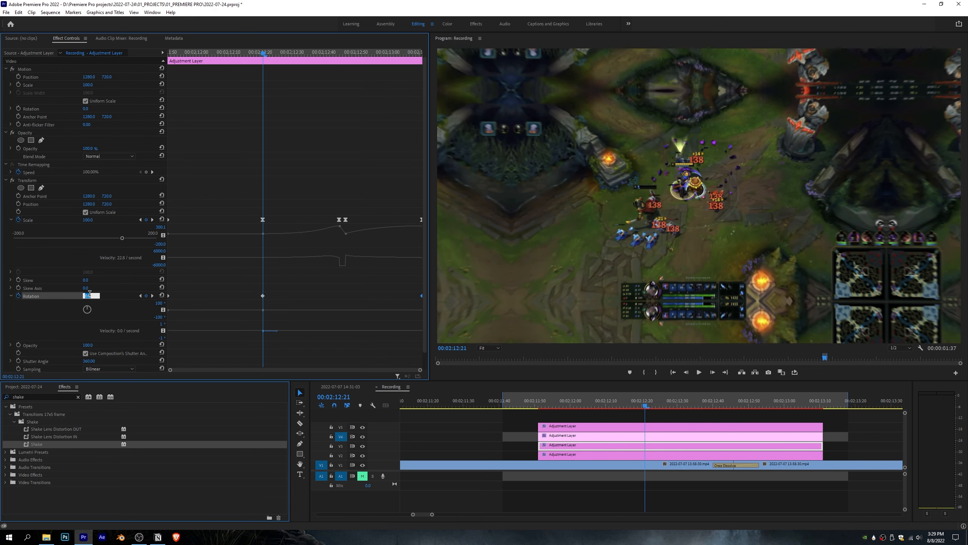
{"action": "type", "text": "-10"}
{"action": "key", "text": "Return"}
- Move the last Rotation keyframe to 00:02:13:05 and set its value to 1x0.0°
{"action": "left_click", "coordinate": [404, 53]}
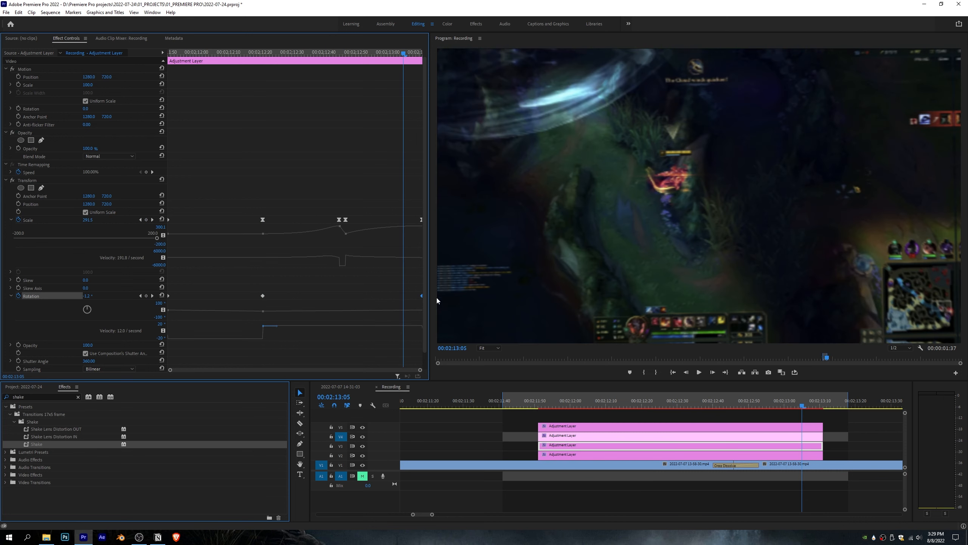
{"action": "left_click_drag", "start_coordinate": [421, 296], "coordinate": [404, 296]}
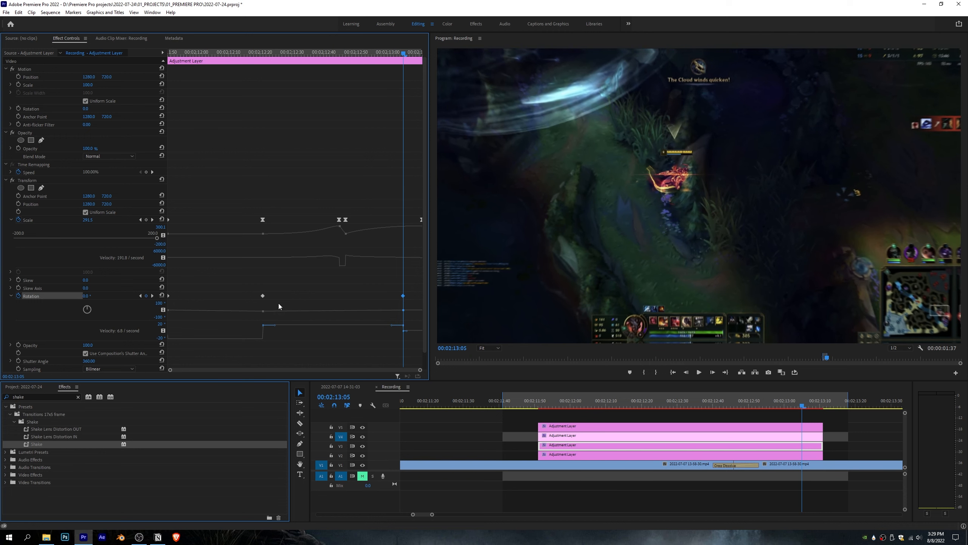
{"action": "left_click", "coordinate": [91, 295]}
{"action": "key", "text": "Return"}
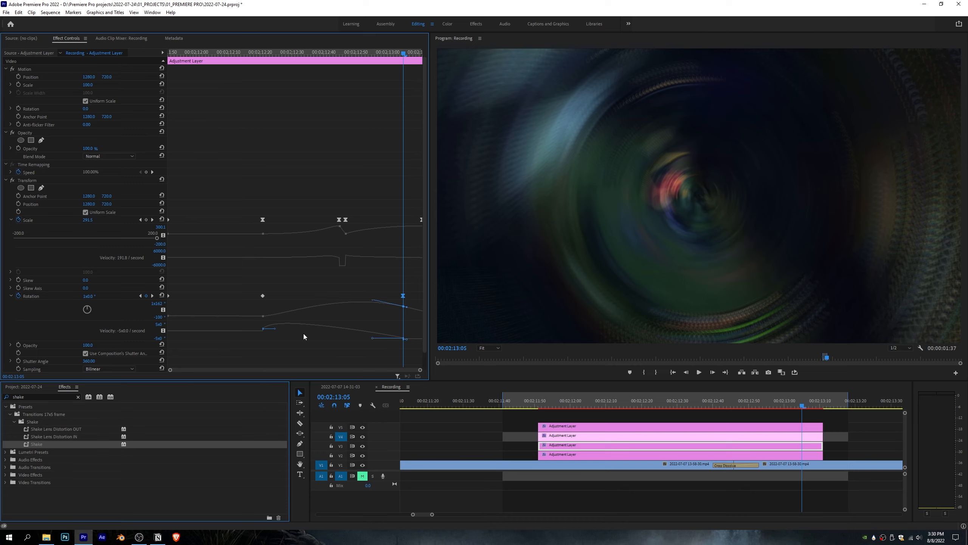
- Stretch the velocity curve handles between the last two Rotation keyframes toward the middle and change the first keyframe's interpolation
{"action": "left_click_drag", "start_coordinate": [275, 329], "coordinate": [352, 332]}
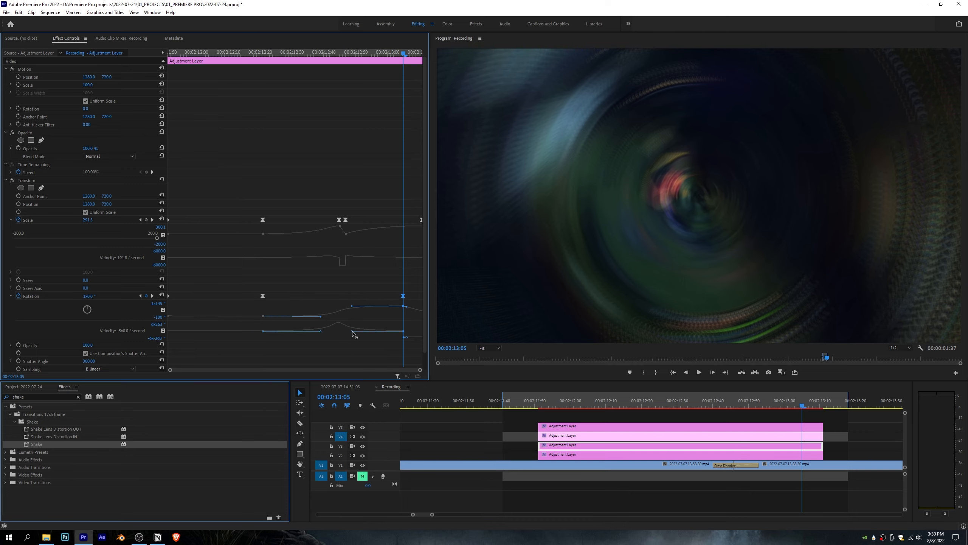
{"action": "left_click_drag", "start_coordinate": [539, 405], "coordinate": [689, 439]}
{"action": "right_click", "coordinate": [169, 296]}
{"action": "left_click", "coordinate": [190, 359]}
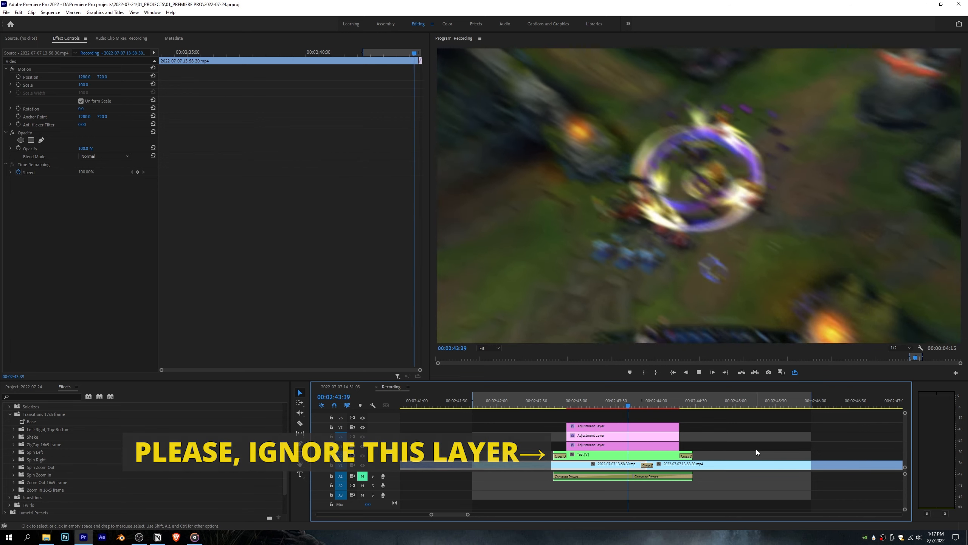
- On the V4 adjustment layer, change the vertical Position value of the keyframe at 00:02:43:55 so the frame realigns, toggling the V5 track's visibility
{"action": "left_click", "coordinate": [637, 406]}
{"action": "left_click", "coordinate": [637, 436]}
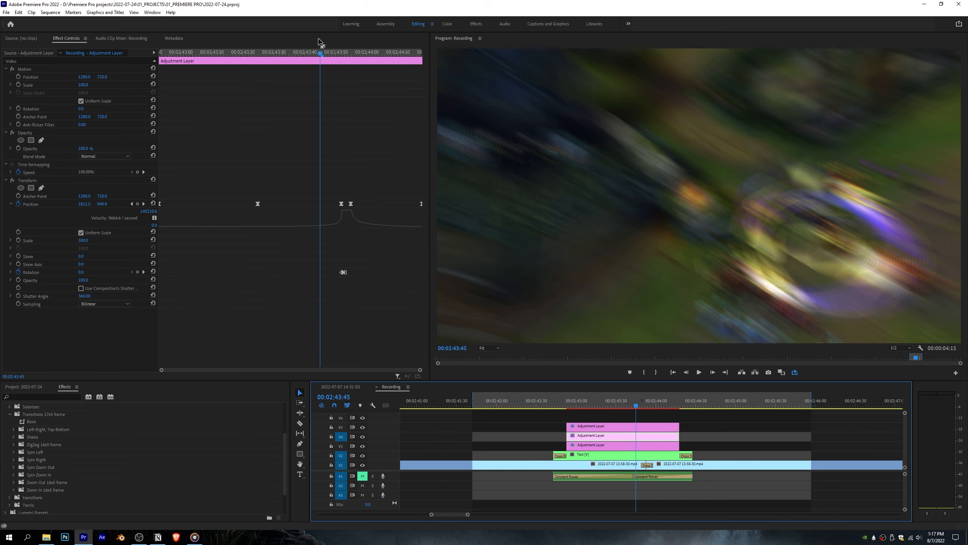
{"action": "left_click_drag", "start_coordinate": [324, 53], "coordinate": [351, 63]}
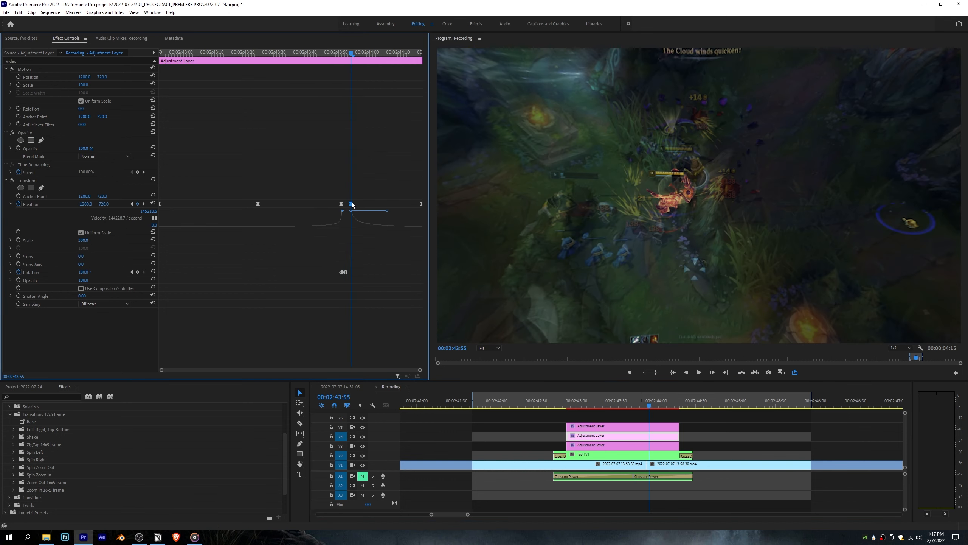
{"action": "left_click", "coordinate": [102, 203]}
{"action": "type", "text": "0"}
{"action": "left_click", "coordinate": [83, 323]}
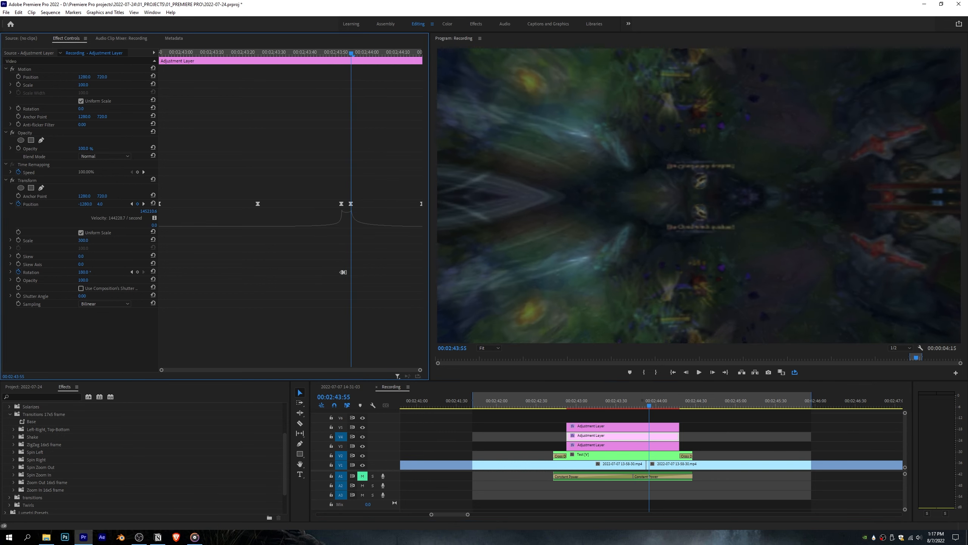
{"action": "left_click_drag", "start_coordinate": [100, 204], "coordinate": [152, 204]}
{"action": "left_click", "coordinate": [362, 427]}
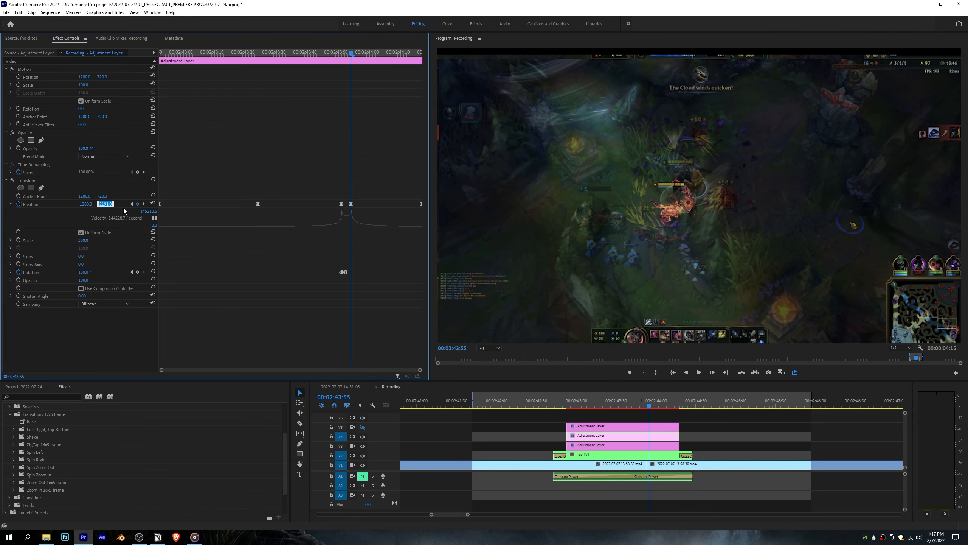
- Move the last Position keyframe slightly earlier, before the layer's end, and increase its horizontal Position value
{"action": "left_click", "coordinate": [397, 52]}
{"action": "left_click_drag", "start_coordinate": [422, 203], "coordinate": [397, 204]}
{"action": "left_click_drag", "start_coordinate": [86, 204], "coordinate": [148, 204]}
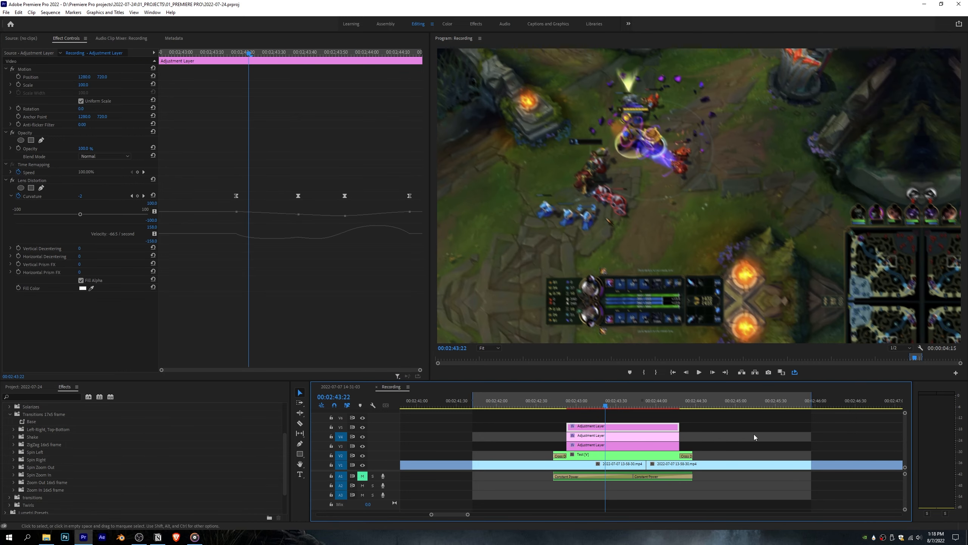
- Set the Lens Distortion Curvature keyframe at 00:02:43:53 to 40 and the keyframe before it to 24
{"action": "left_click_drag", "start_coordinate": [618, 404], "coordinate": [647, 405]}
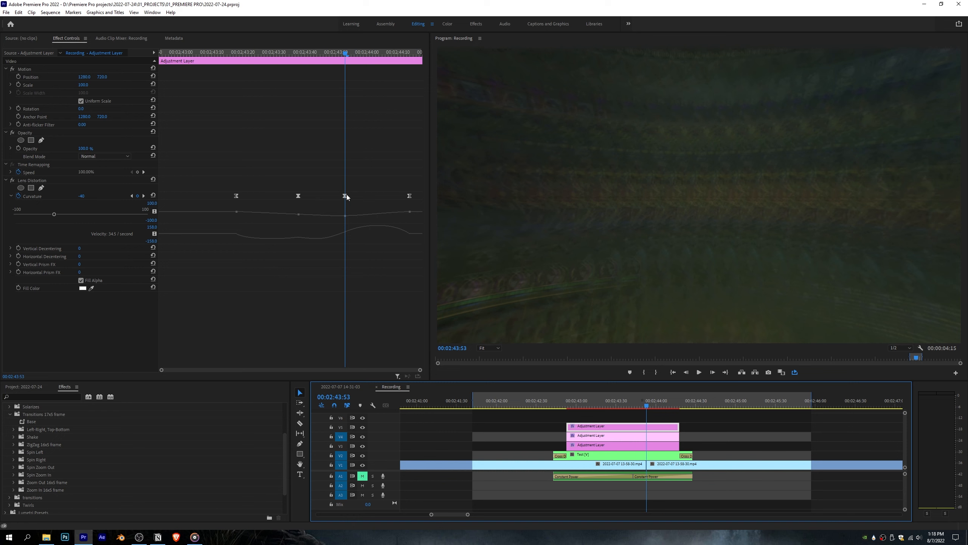
{"action": "left_click", "coordinate": [82, 195]}
{"action": "type", "text": "40"}
{"action": "left_click", "coordinate": [82, 318]}
{"action": "left_click", "coordinate": [132, 196]}
{"action": "left_click", "coordinate": [81, 196]}
{"action": "type", "text": "24"}
{"action": "left_click", "coordinate": [184, 235]}
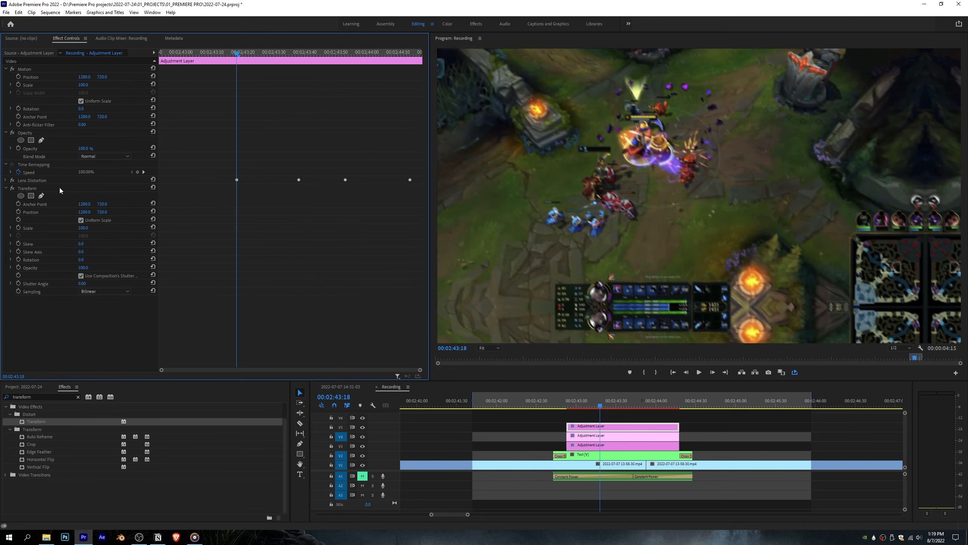
- Enable Scale keyframing on the Transform effect at 00:02:43:18 and move the playhead toward the cut
{"action": "left_click", "coordinate": [18, 227]}
{"action": "left_click_drag", "start_coordinate": [237, 69], "coordinate": [319, 81]}
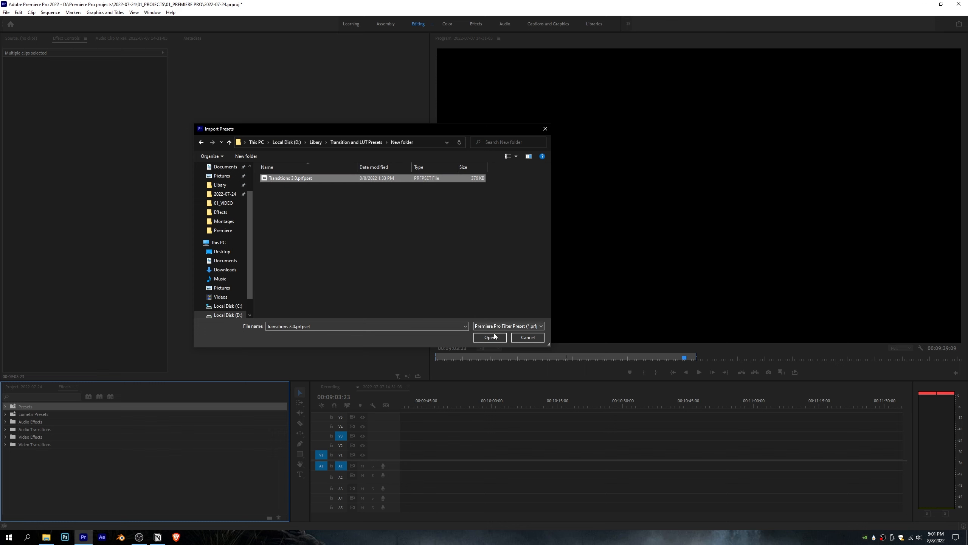
- Import the preset file Transitions 3.0.prfpset and expand its transition folder inside Presets
{"action": "left_click", "coordinate": [492, 336]}
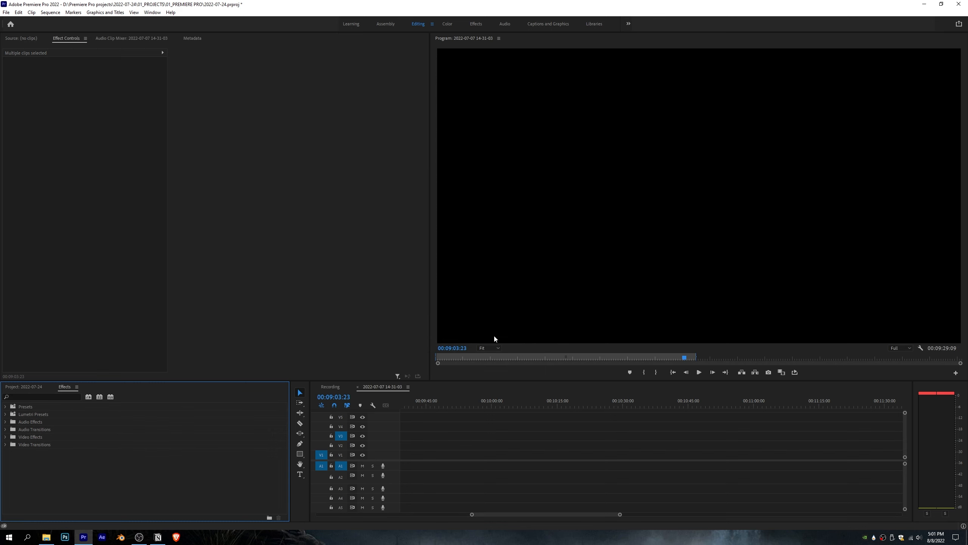
{"action": "left_click", "coordinate": [6, 406]}
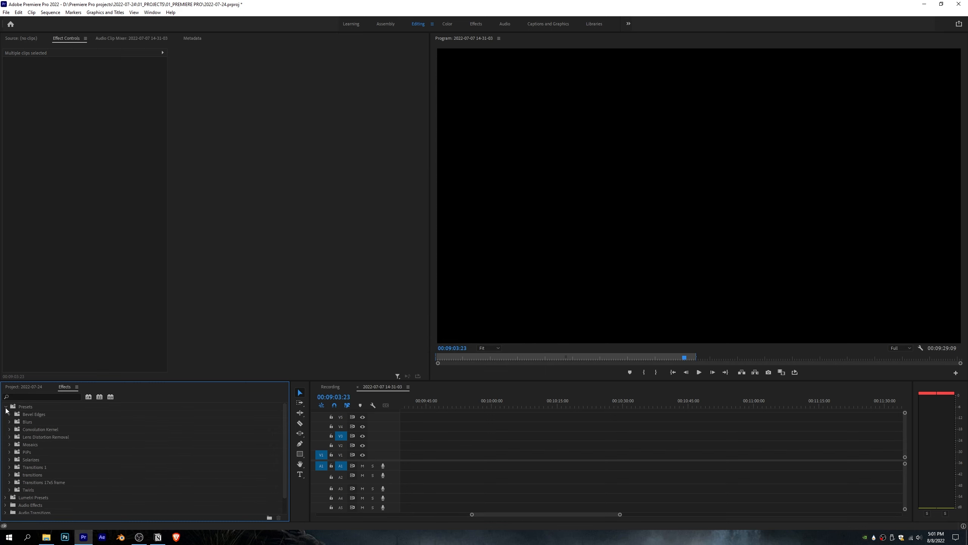
{"action": "left_click", "coordinate": [9, 483]}
{"action": "scroll", "coordinate": [37, 469], "scroll_direction": "down", "scroll_amount": 3}
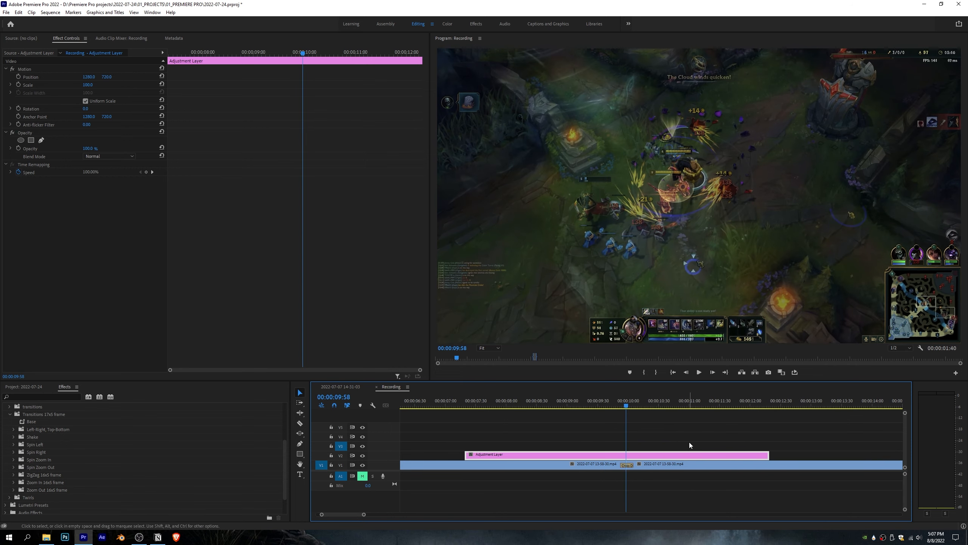
- Trim the adjustment layer to end at 00:00:10:22, then cut it at 00:00:08:58 and delete the part before the cut
{"action": "left_click_drag", "start_coordinate": [768, 455], "coordinate": [652, 453]}
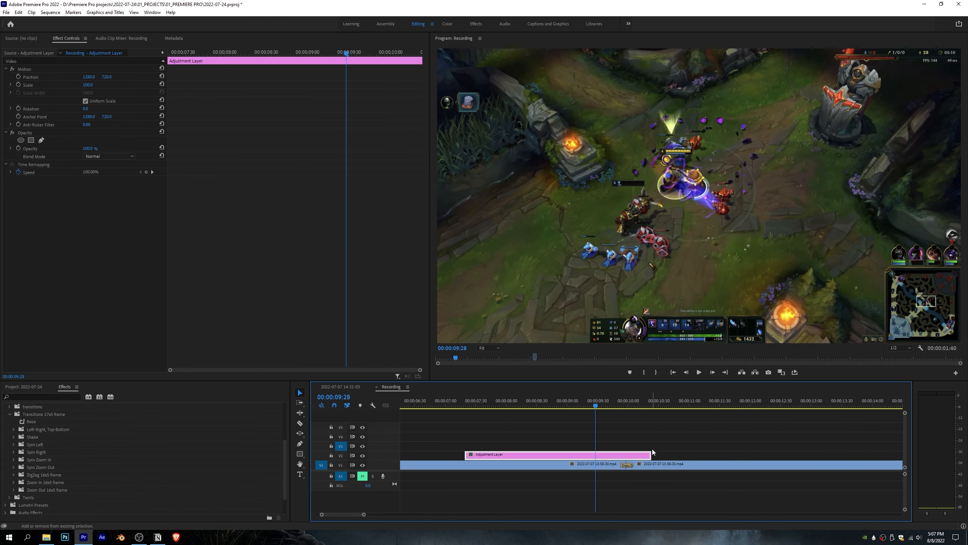
{"action": "key", "text": "shift+Left"}
{"action": "key", "text": "shift+Left"}
{"action": "key", "text": "shift+Left"}
{"action": "key", "text": "shift+Left"}
{"action": "key", "text": "shift+Left"}
{"action": "key", "text": "shift+Left"}
{"action": "key", "text": "c"}
{"action": "left_click", "coordinate": [566, 454]}
{"action": "key", "text": "Delete"}
- Duplicate the adjustment layer twice and stack the copies on V3 and V4 directly above the original
{"action": "key", "text": "ctrl+v"}
{"action": "left_click_drag", "start_coordinate": [587, 445], "coordinate": [623, 446]}
{"action": "key", "text": "ctrl+v"}
{"action": "left_click_drag", "start_coordinate": [700, 446], "coordinate": [594, 436]}
- Apply the presets Base, Right Top -> Left Bot and Lens Distortion OUT to the bottom, middle and top adjustment layers respectively
{"action": "left_click_drag", "start_coordinate": [32, 421], "coordinate": [595, 455]}
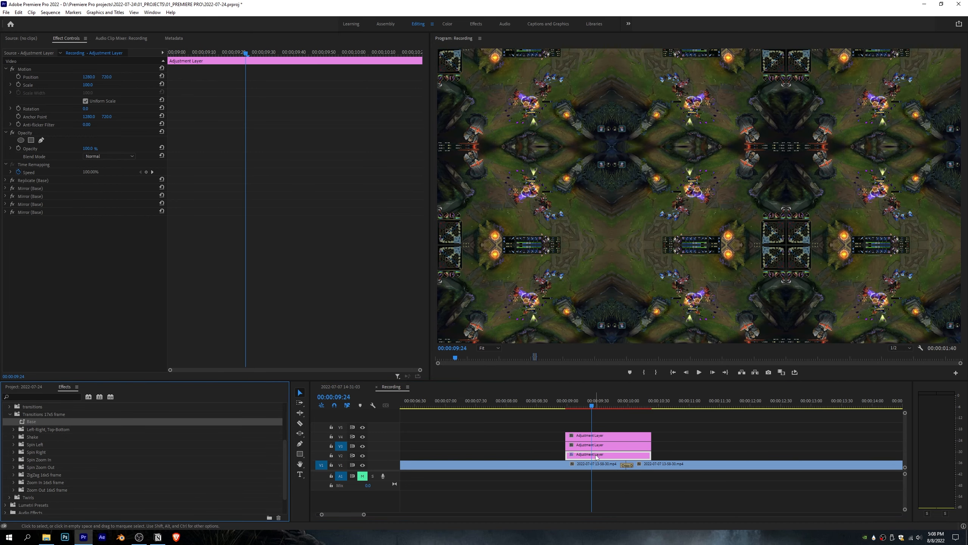
{"action": "left_click", "coordinate": [13, 429]}
{"action": "left_click_drag", "start_coordinate": [49, 497], "coordinate": [584, 448]}
{"action": "left_click_drag", "start_coordinate": [43, 474], "coordinate": [607, 441]}
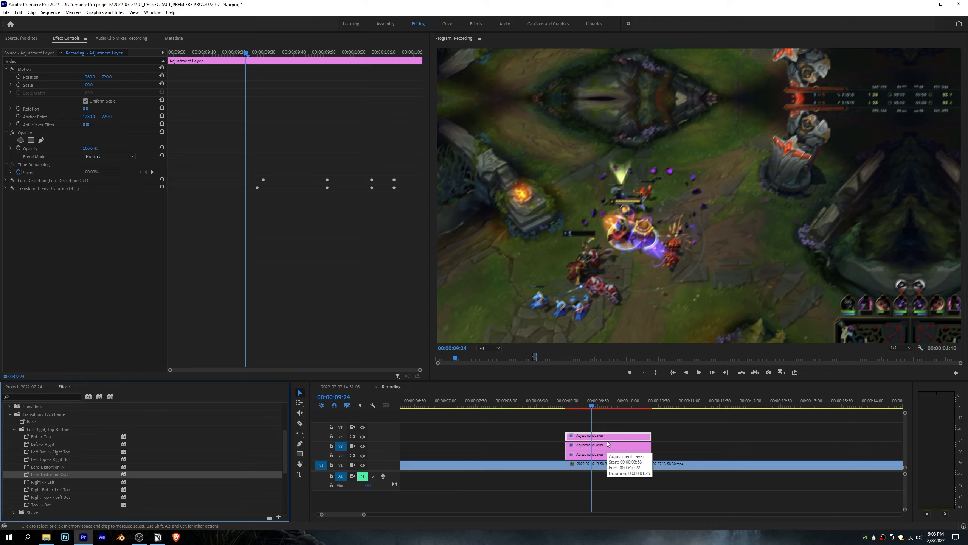
- Play the sequence from before the adjustment layers to preview the diagonal transition
{"action": "left_click", "coordinate": [461, 405]}
{"action": "key", "text": "space"}
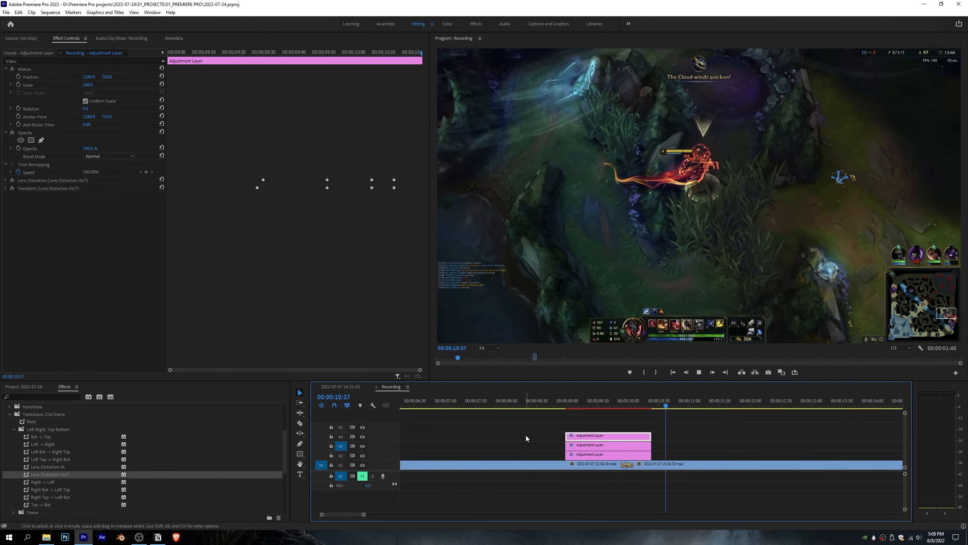
{"action": "key", "text": "space"}
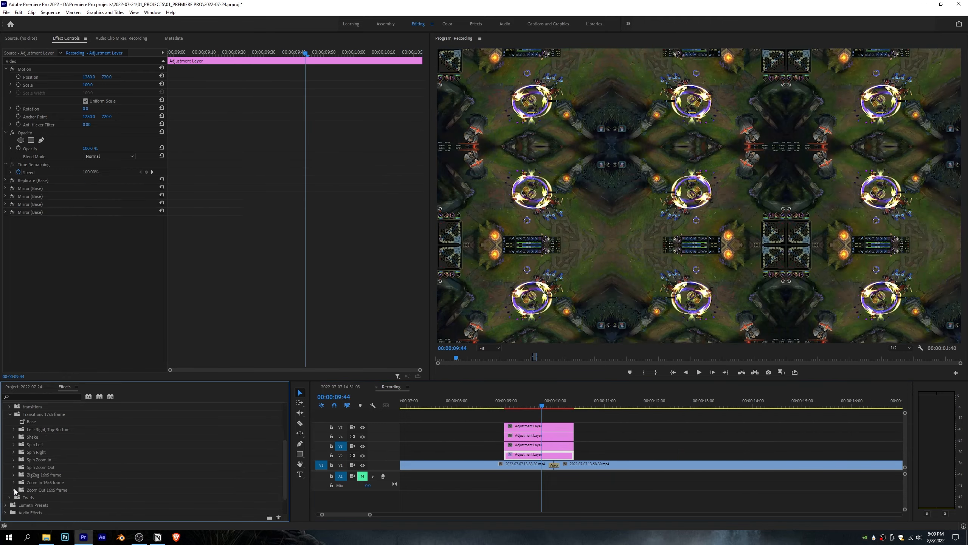
- Apply Zoom OUT_1, Zoom OUT_2 and Zoom Lens Distortion to the V3, V4 and V5 adjustment layers, and preview the transition
{"action": "left_click", "coordinate": [14, 490]}
{"action": "scroll", "coordinate": [39, 477], "scroll_direction": "down", "scroll_amount": 2}
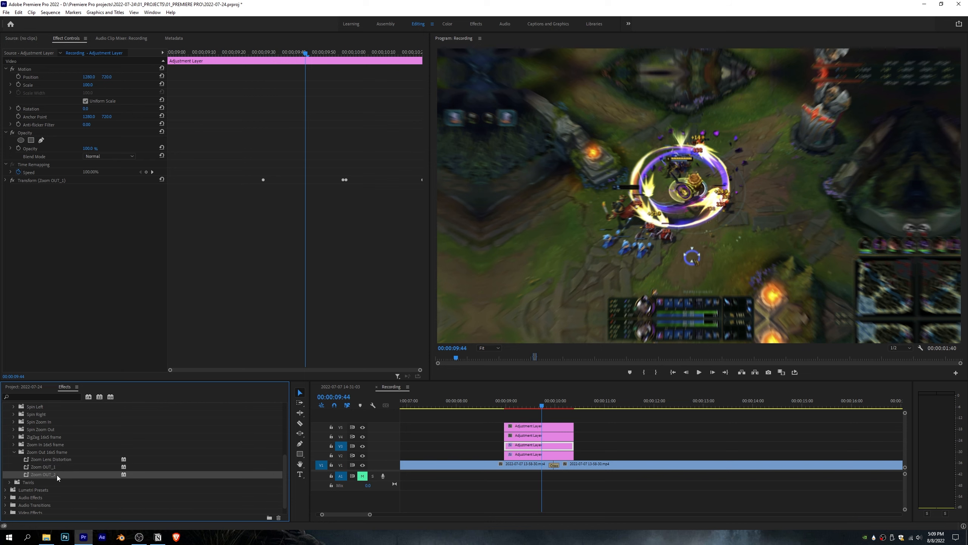
{"action": "left_click_drag", "start_coordinate": [55, 475], "coordinate": [556, 441]}
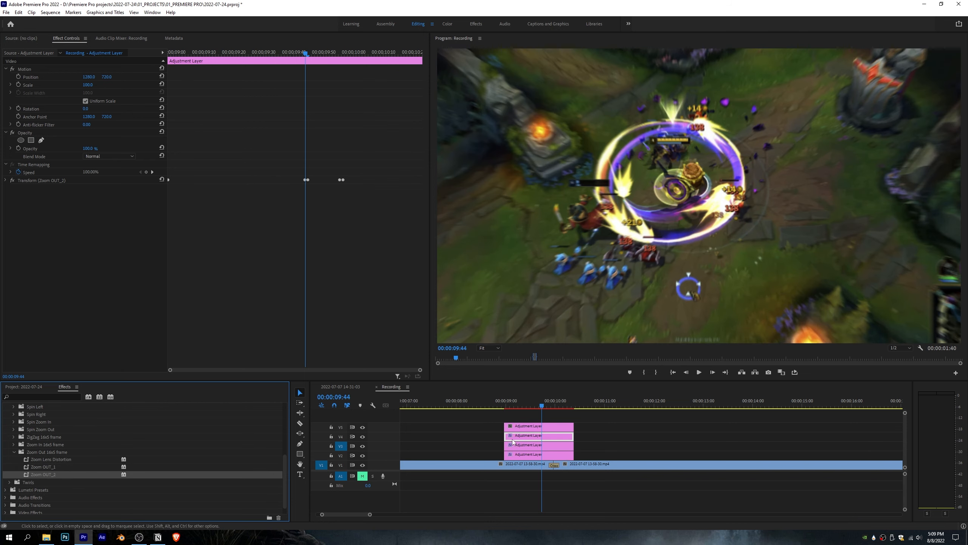
{"action": "left_click_drag", "start_coordinate": [54, 459], "coordinate": [528, 428]}
{"action": "left_click", "coordinate": [462, 407]}
{"action": "key", "text": "space"}
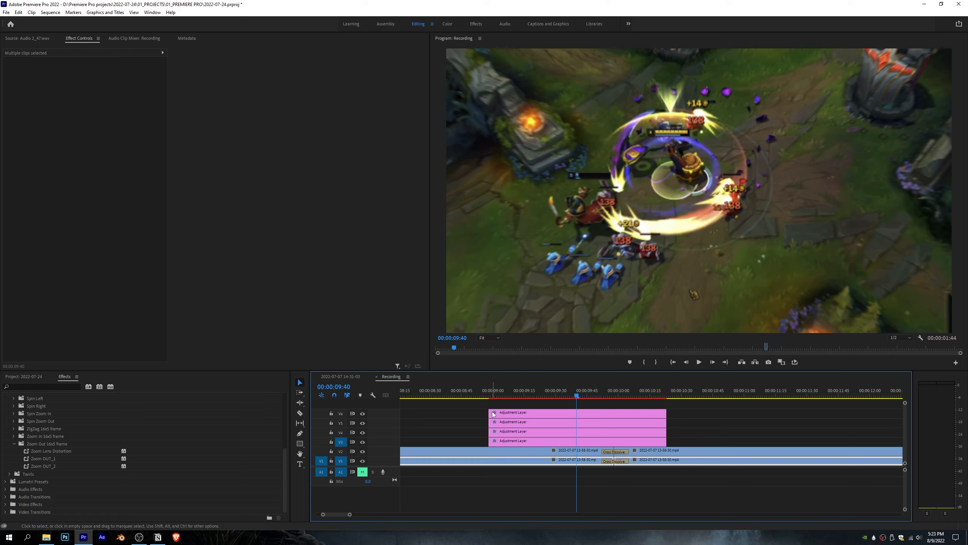
- Cut the V2 clip copy shortly after the adjustment layers end and delete the part after the cut
{"action": "left_click_drag", "start_coordinate": [650, 393], "coordinate": [688, 396]}
{"action": "key", "text": "c"}
{"action": "left_click", "coordinate": [687, 451]}
{"action": "key", "text": "v"}
{"action": "left_click", "coordinate": [697, 451]}
{"action": "key", "text": "Delete"}
{"action": "mouse_move", "coordinate": [694, 443]}
{"action": "left_mouse_down"}
{"action": "mouse_move", "coordinate": [654, 414]}
{"action": "mouse_move", "coordinate": [671, 435]}
{"action": "mouse_move", "coordinate": [686, 436]}
{"action": "left_mouse_up"}
{"action": "left_click_drag", "start_coordinate": [489, 419], "coordinate": [475, 420]}
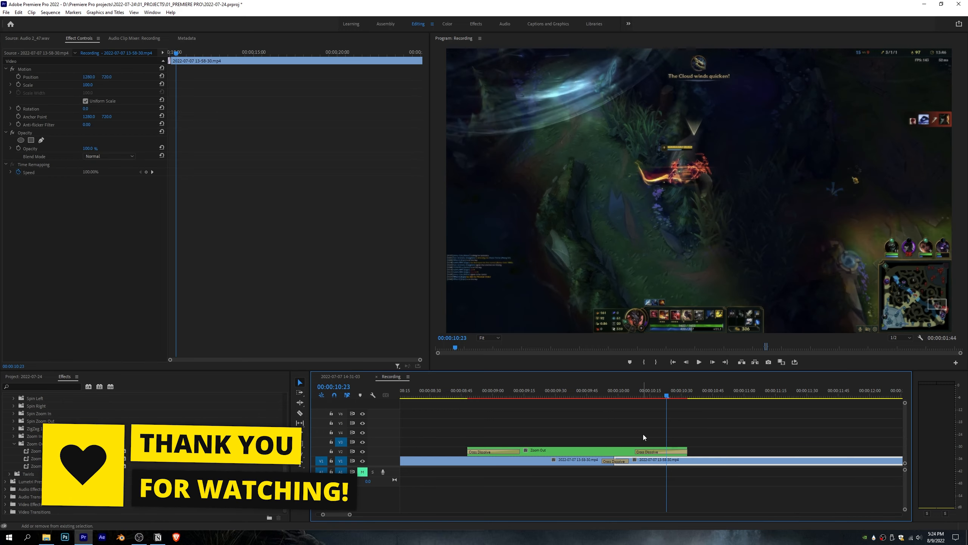
- Shorten the Cross Dissolves at the end and start of the nested Zoom Out clip
{"action": "left_click", "coordinate": [705, 463]}
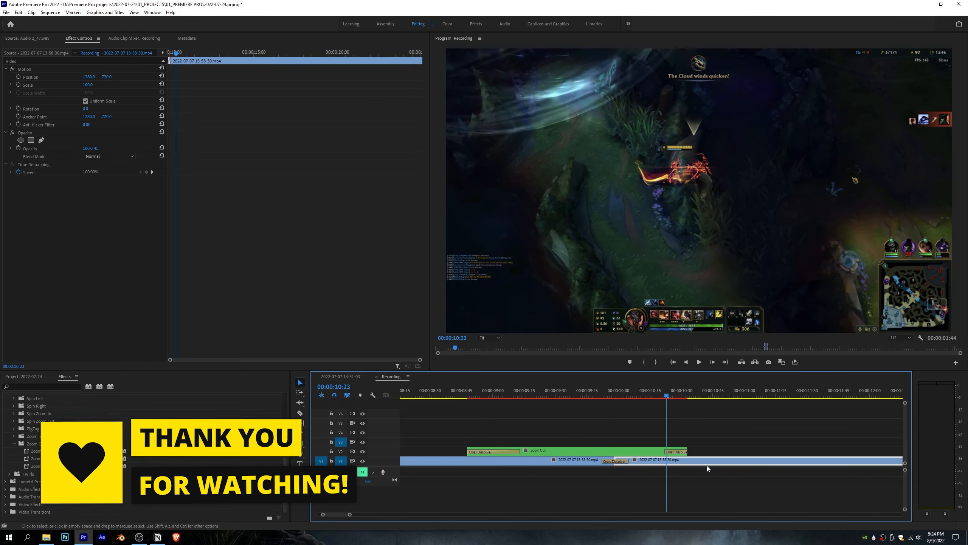
{"action": "left_click_drag", "start_coordinate": [666, 451], "coordinate": [667, 452]}
{"action": "left_click_drag", "start_coordinate": [468, 397], "coordinate": [488, 398]}
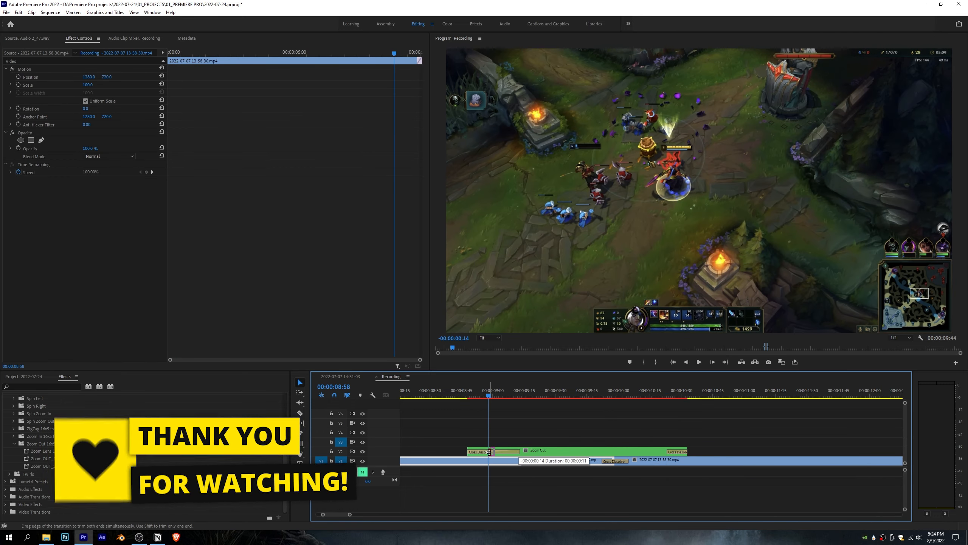